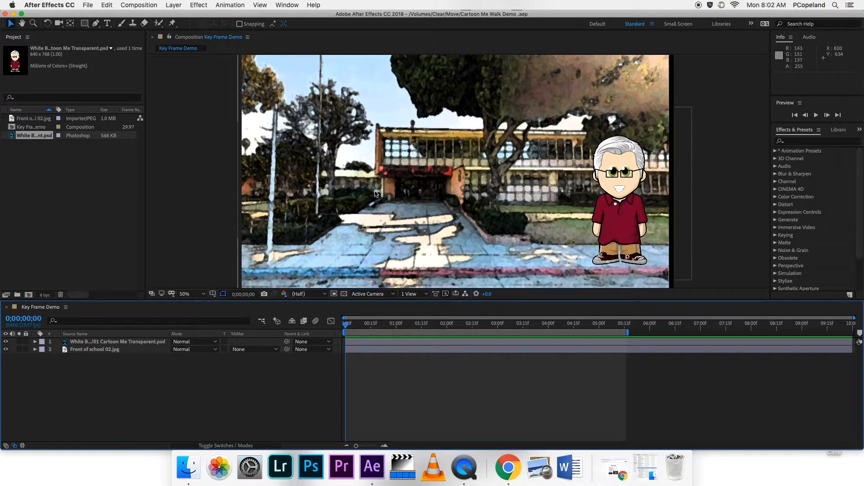
Expand the Transform properties of the cartoon character layer and start keyframing its Position at 0;00;00;00.
{"action": "left_click", "coordinate": [620, 183]}
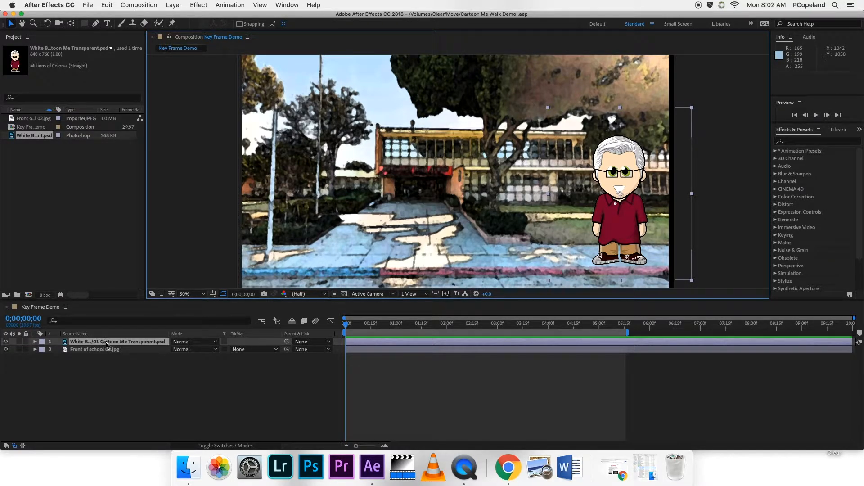
{"action": "left_click", "coordinate": [35, 342]}
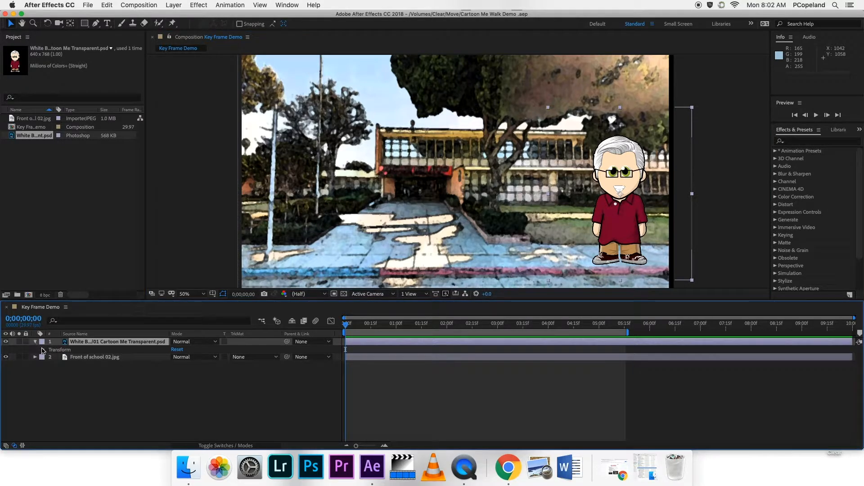
{"action": "left_click", "coordinate": [43, 349]}
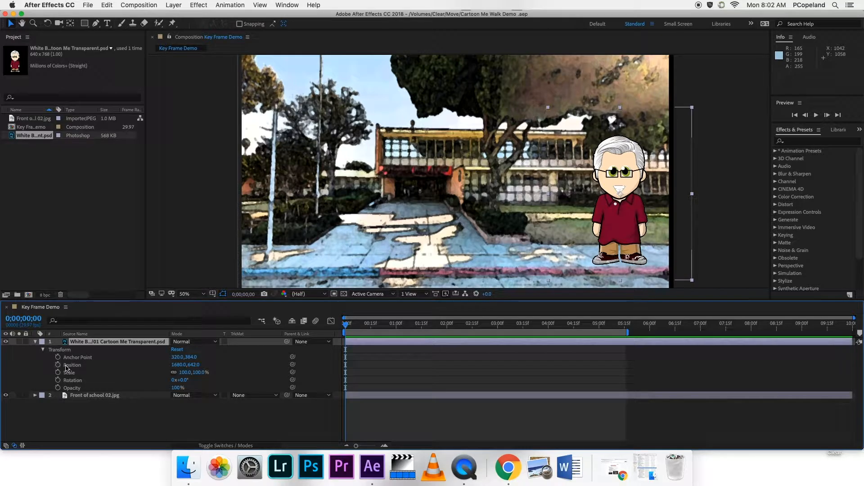
{"action": "left_click", "coordinate": [58, 365]}
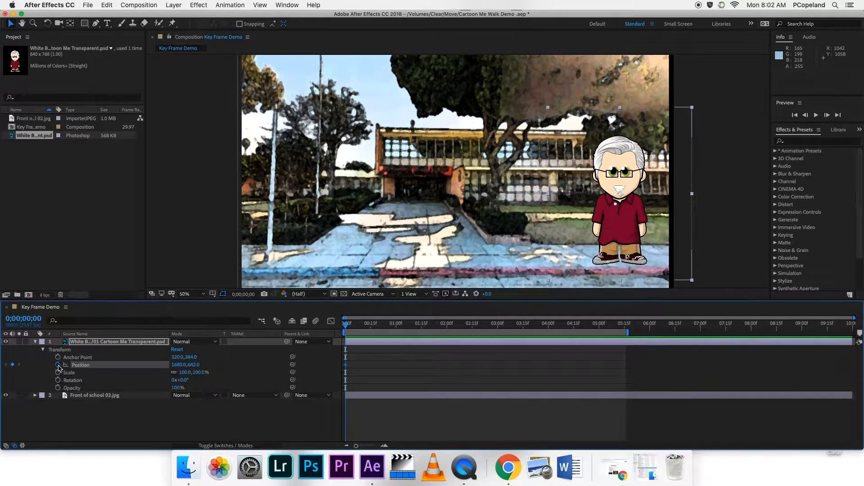
Keyframe the character at the left of the scene at 0;00;02;15, position about 206, 652, and preview the slide.
{"action": "left_click_drag", "start_coordinate": [350, 326], "coordinate": [473, 333]}
{"action": "left_click_drag", "start_coordinate": [609, 179], "coordinate": [276, 181]}
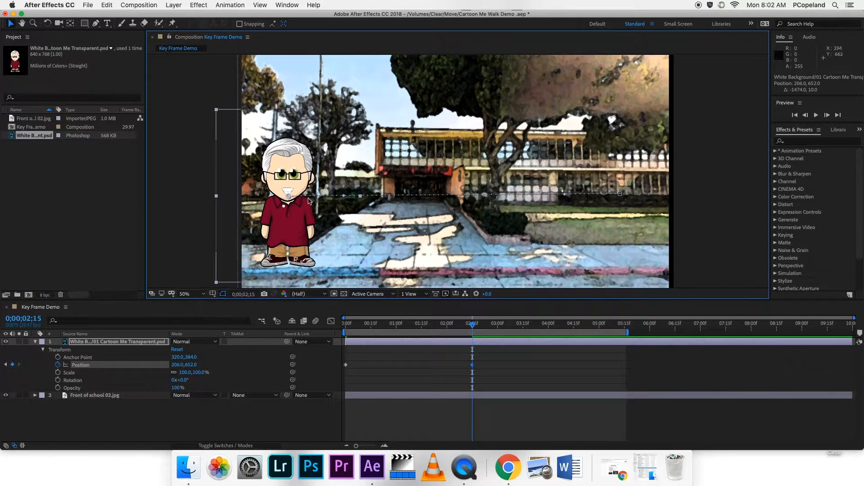
{"action": "left_click_drag", "start_coordinate": [470, 326], "coordinate": [338, 327]}
{"action": "key", "text": "space"}
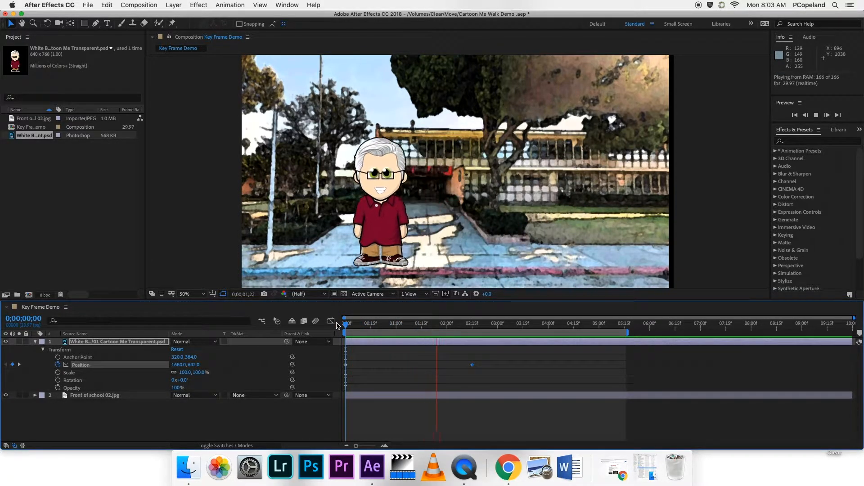
{"action": "key", "text": "space"}
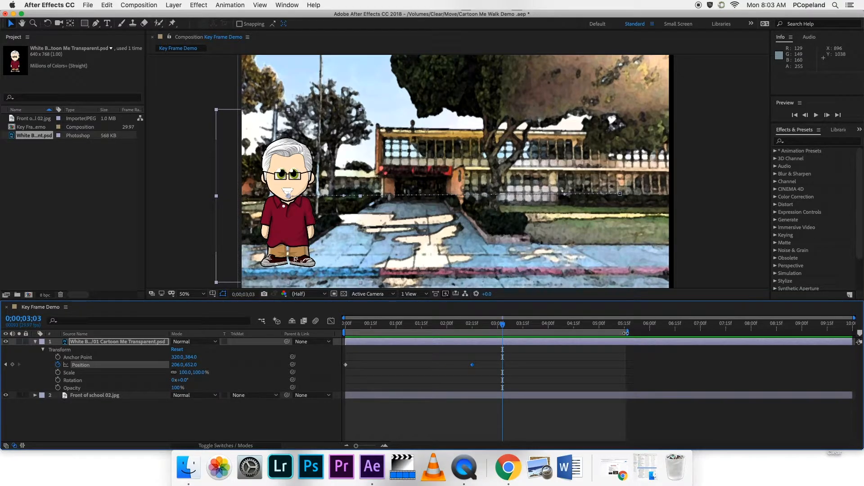
At 0;00;00;14, add a motion-path point on each side of the character and raise him to about 1415, 392 for a jump.
{"action": "left_click_drag", "start_coordinate": [503, 325], "coordinate": [369, 325]}
{"action": "left_click", "coordinate": [96, 23]}
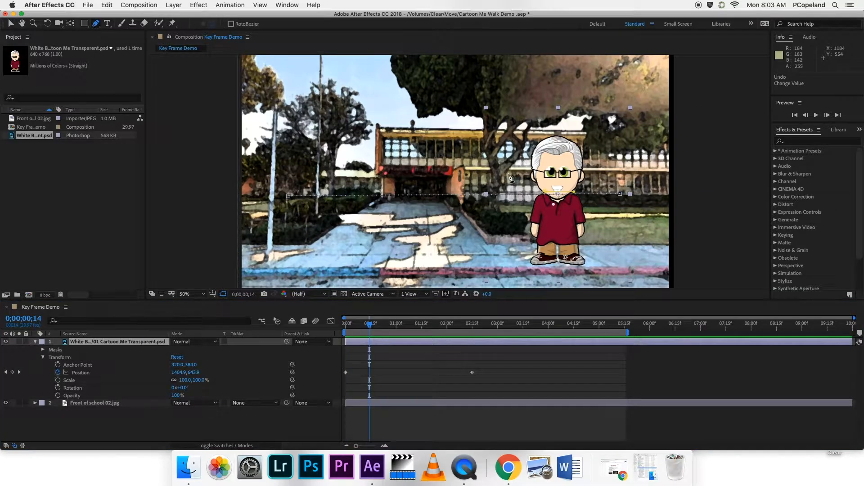
{"action": "left_click", "coordinate": [540, 196]}
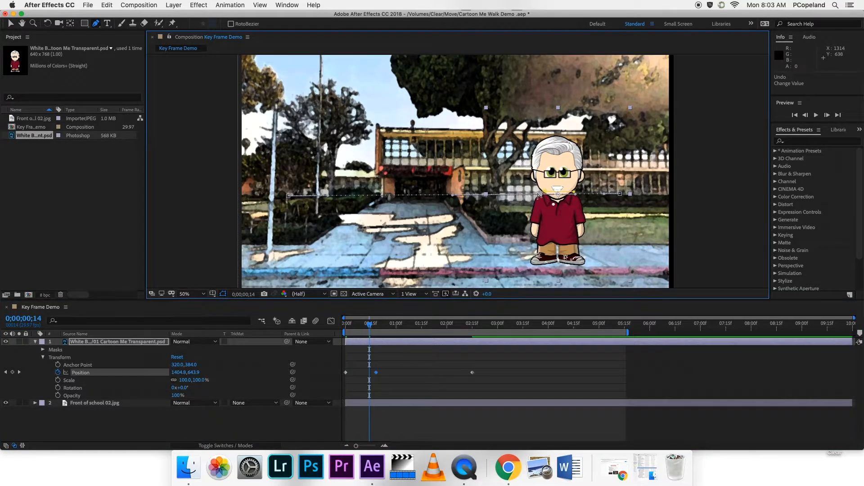
{"action": "left_click", "coordinate": [590, 194]}
{"action": "left_click", "coordinate": [11, 23]}
{"action": "left_click_drag", "start_coordinate": [557, 175], "coordinate": [559, 119]}
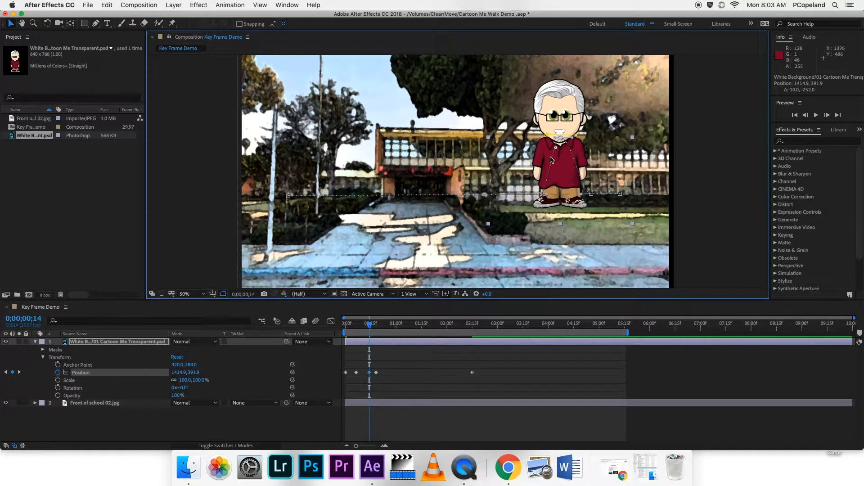
At 0;00;01;03, add two bracketing motion-path points and raise the character to about 1041, 314 for a second jump.
{"action": "key", "text": "space"}
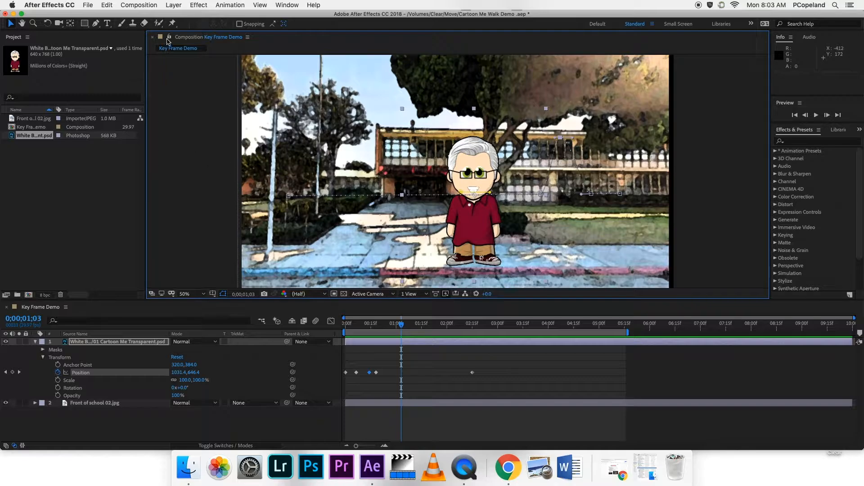
{"action": "left_click", "coordinate": [97, 24]}
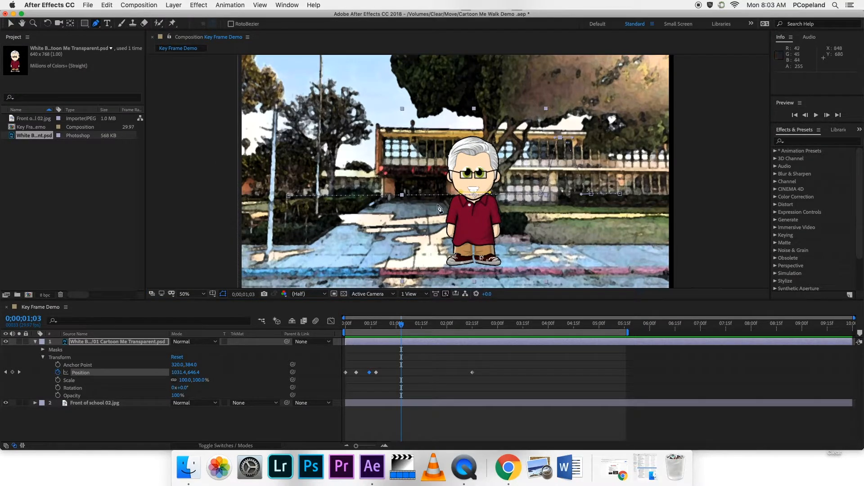
{"action": "left_click", "coordinate": [458, 196]}
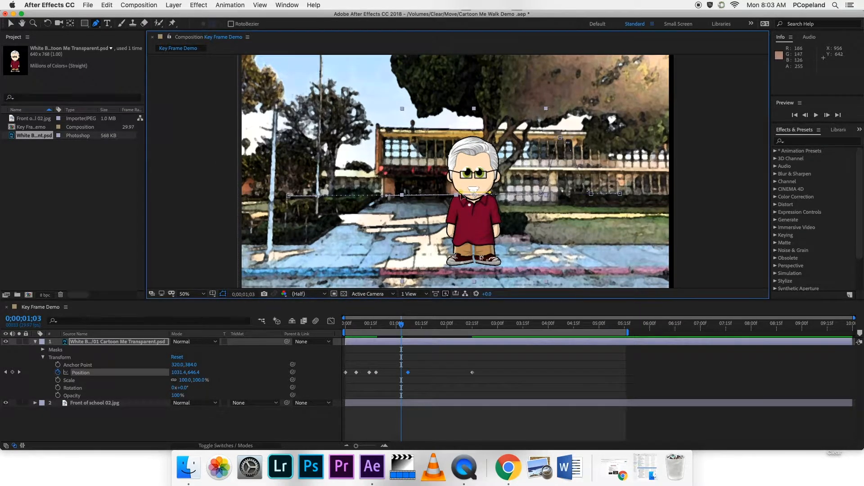
{"action": "left_click", "coordinate": [501, 195]}
{"action": "left_click", "coordinate": [12, 25]}
{"action": "left_click_drag", "start_coordinate": [470, 160], "coordinate": [473, 88]}
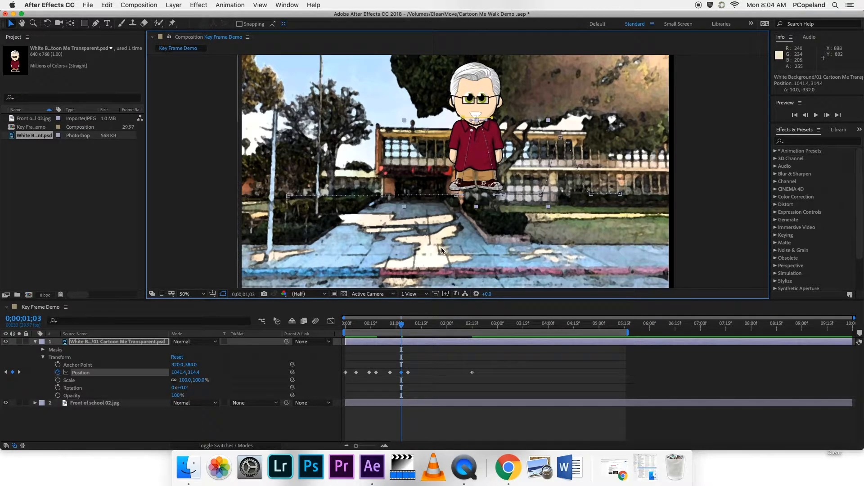
At 0;00;01;29, add two bracketing motion-path points and raise the character to about 529, 410 for a third jump.
{"action": "key", "text": "space"}
{"action": "key", "text": "space"}
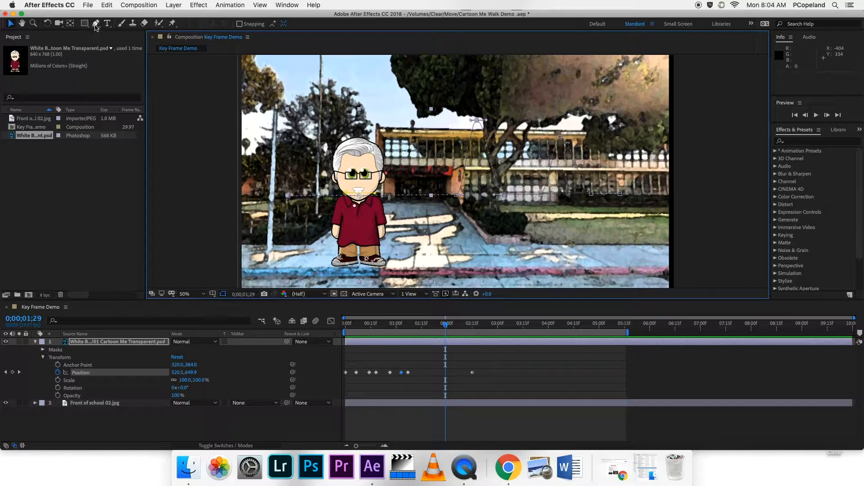
{"action": "left_click", "coordinate": [95, 23]}
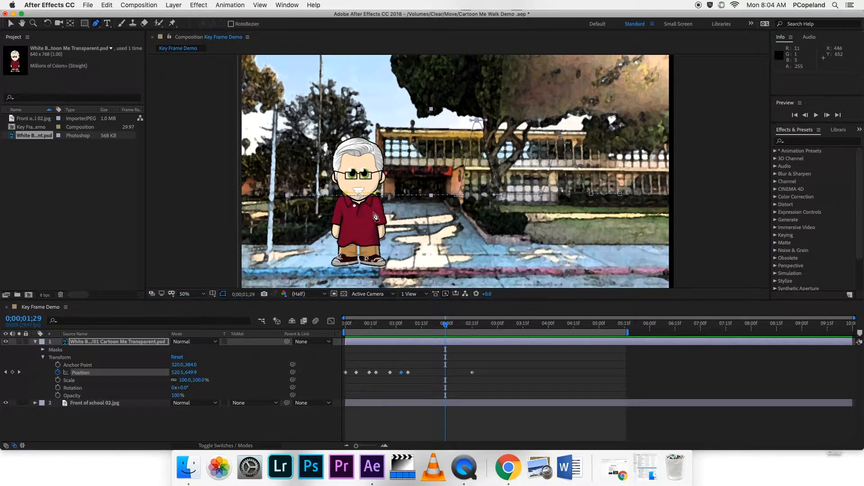
{"action": "left_click", "coordinate": [338, 195]}
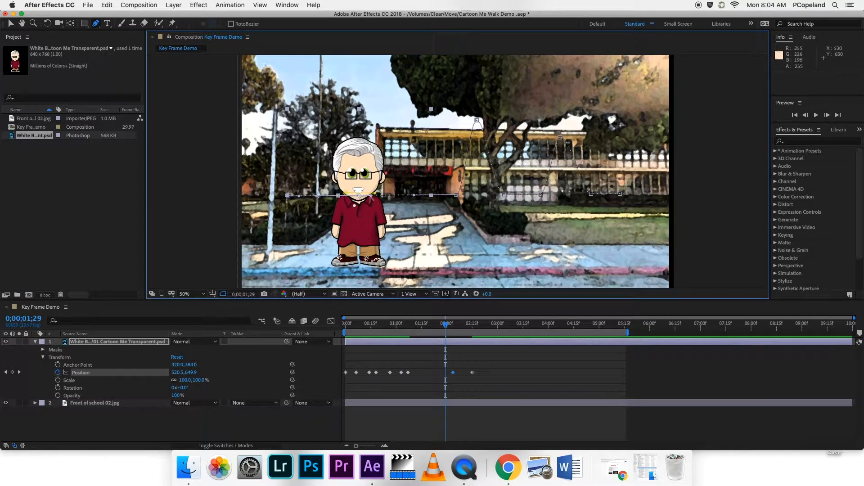
{"action": "left_click", "coordinate": [390, 195]}
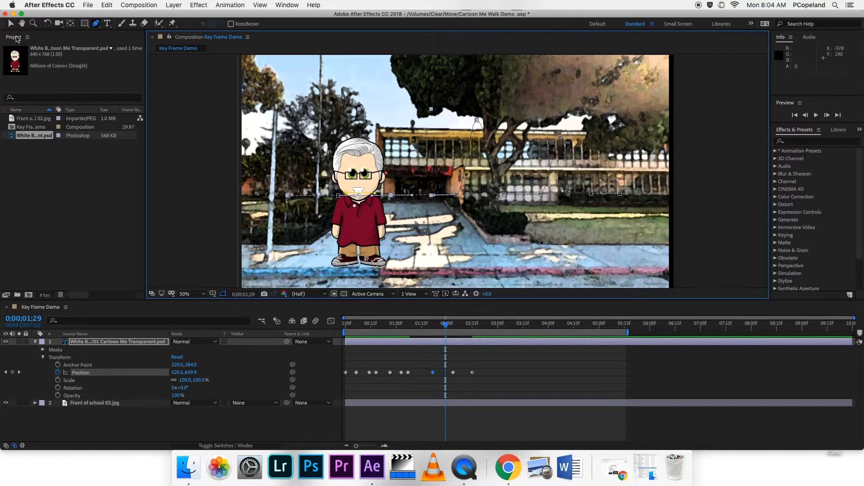
{"action": "left_click", "coordinate": [12, 26]}
{"action": "left_click_drag", "start_coordinate": [356, 170], "coordinate": [358, 116]}
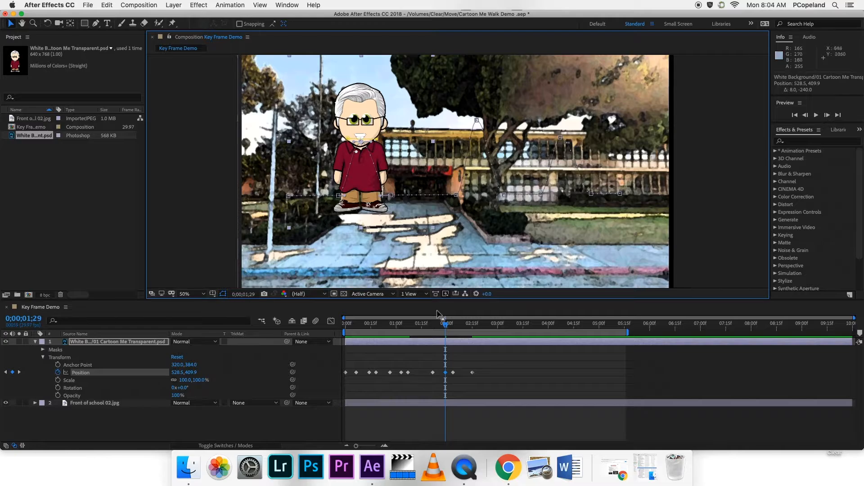
Preview the complete jumping animation from 0;00;00;00.
{"action": "left_click_drag", "start_coordinate": [446, 326], "coordinate": [344, 325]}
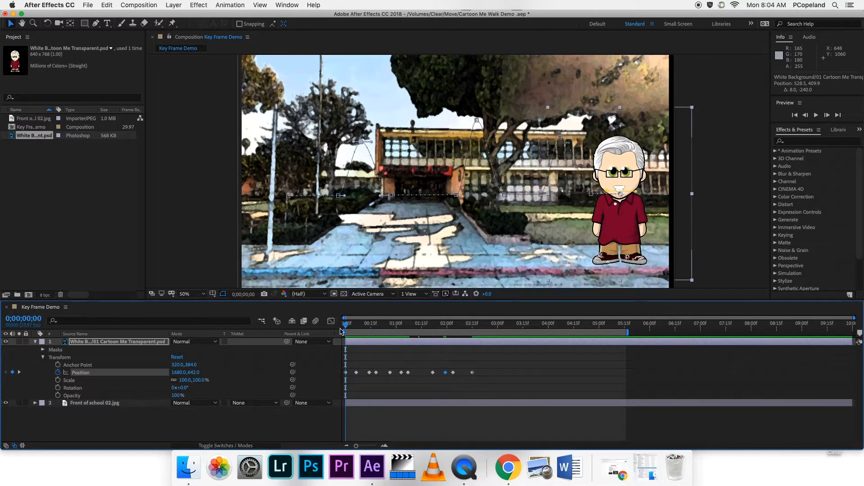
{"action": "key", "text": "space"}
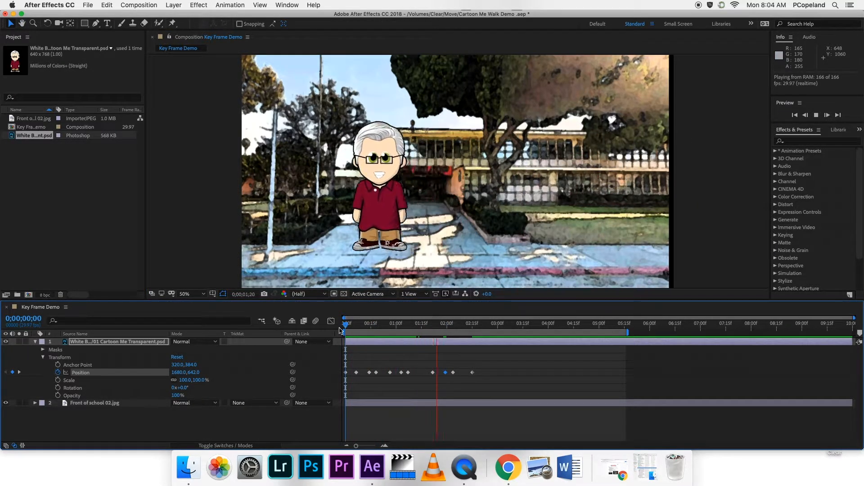
{"action": "key", "text": "space"}
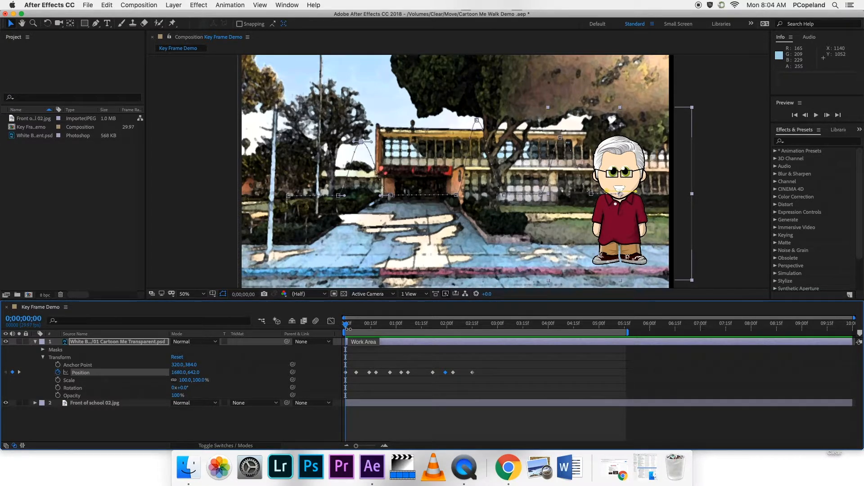
Place puppet pins on the character's lower legs and shoes at 0;00;00;00 using the Puppet Pin tool.
{"action": "key", "text": "super+p"}
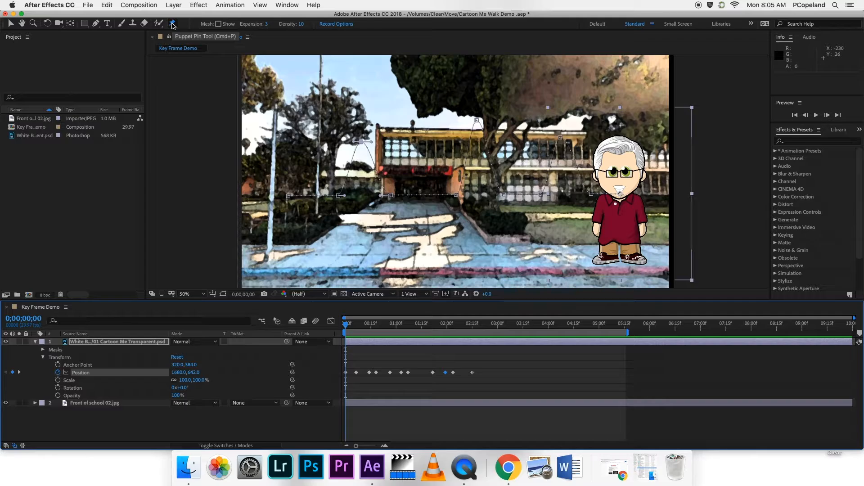
{"action": "left_click", "coordinate": [171, 24]}
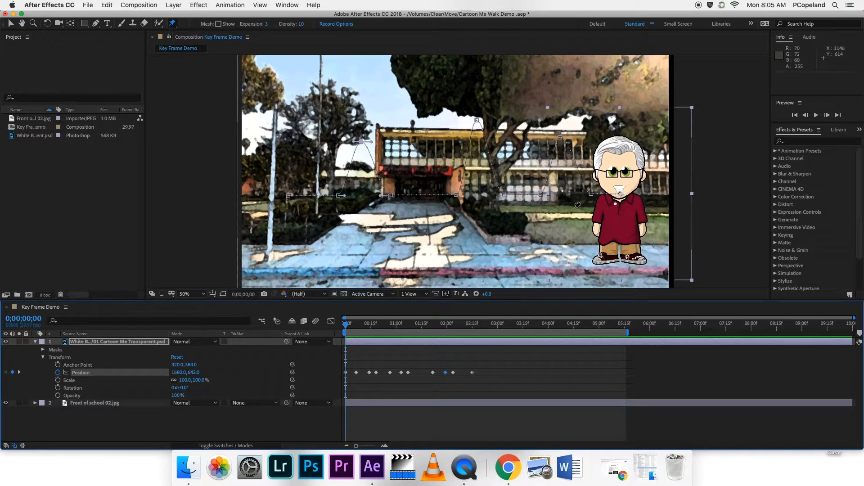
{"action": "left_click", "coordinate": [624, 246]}
{"action": "left_click", "coordinate": [638, 246]}
{"action": "left_click", "coordinate": [622, 258]}
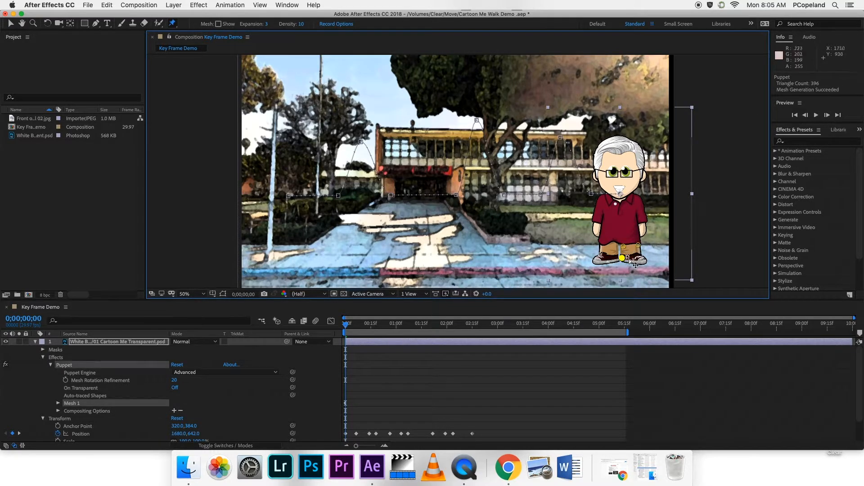
{"action": "left_click", "coordinate": [642, 261]}
{"action": "left_click", "coordinate": [597, 258]}
{"action": "left_click", "coordinate": [620, 259]}
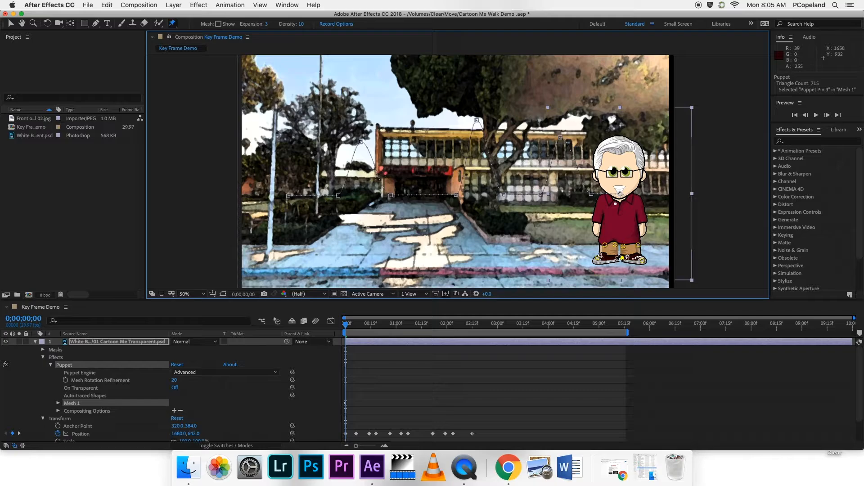
{"action": "left_click", "coordinate": [615, 258]}
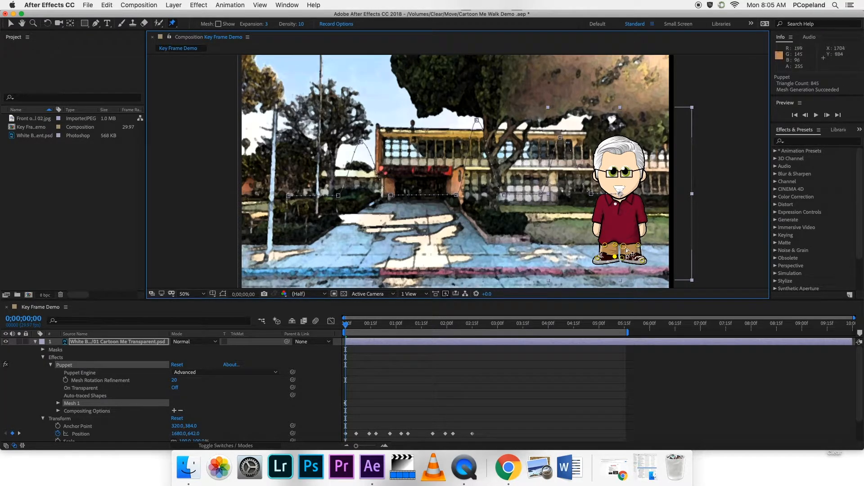
At 0;00;00;06, move the shoe puppet pins outward to spread the character's feet apart.
{"action": "left_click_drag", "start_coordinate": [351, 325], "coordinate": [358, 328]}
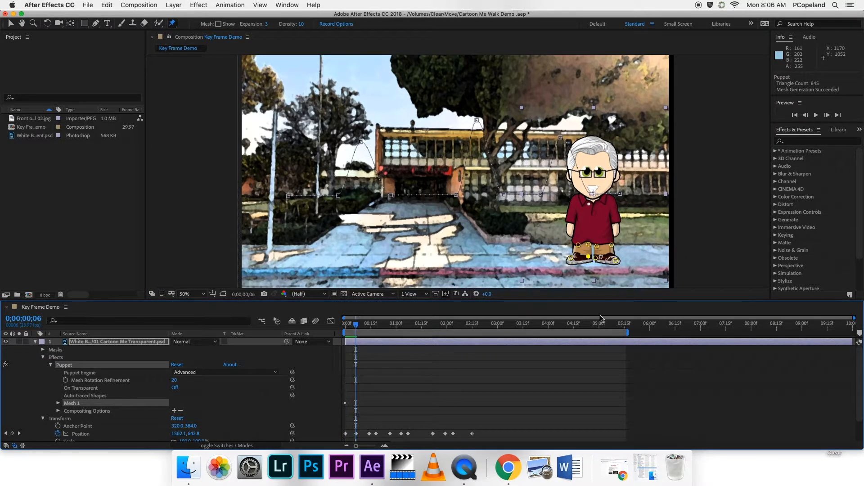
{"action": "left_click_drag", "start_coordinate": [618, 262], "coordinate": [569, 259]}
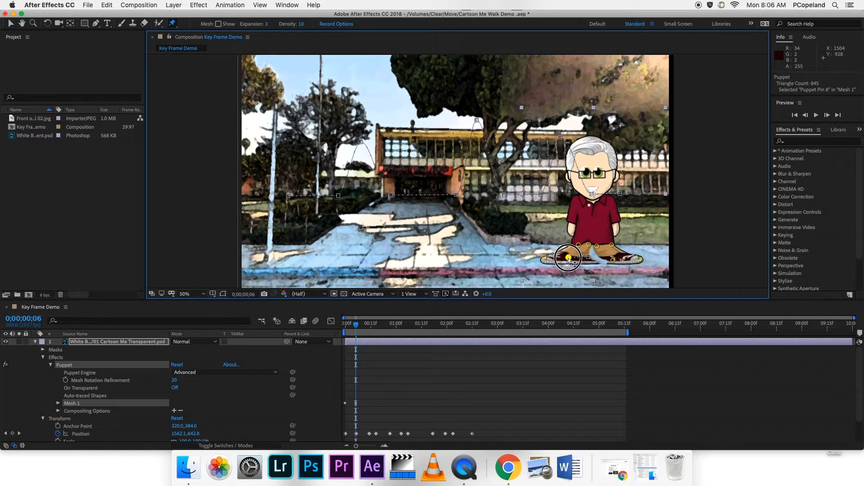
Reposition the shoe puppet pins around 0;00;00;07 to bring the feet closer together, and preview the leg movement.
{"action": "mouse_move", "coordinate": [356, 326]}
{"action": "left_mouse_down"}
{"action": "mouse_move", "coordinate": [342, 326]}
{"action": "mouse_move", "coordinate": [357, 325]}
{"action": "left_mouse_up"}
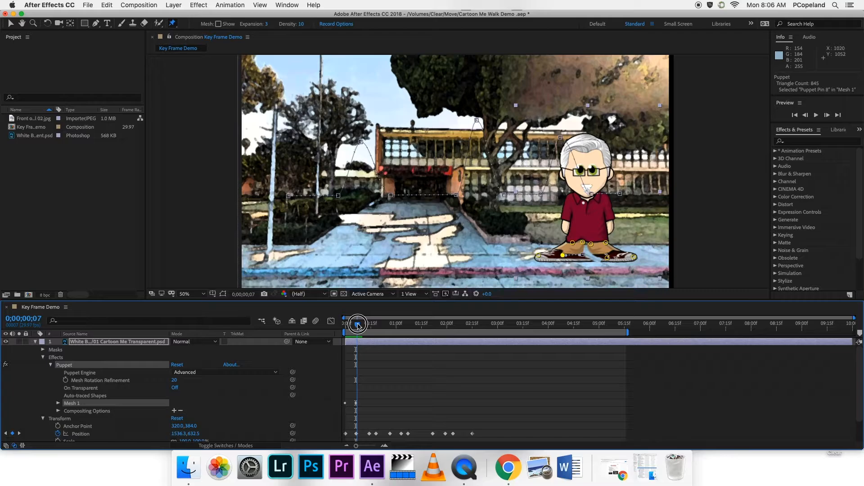
{"action": "left_click_drag", "start_coordinate": [562, 259], "coordinate": [614, 258]}
{"action": "left_click", "coordinate": [607, 257]}
{"action": "left_click", "coordinate": [634, 258]}
{"action": "key", "text": "space"}
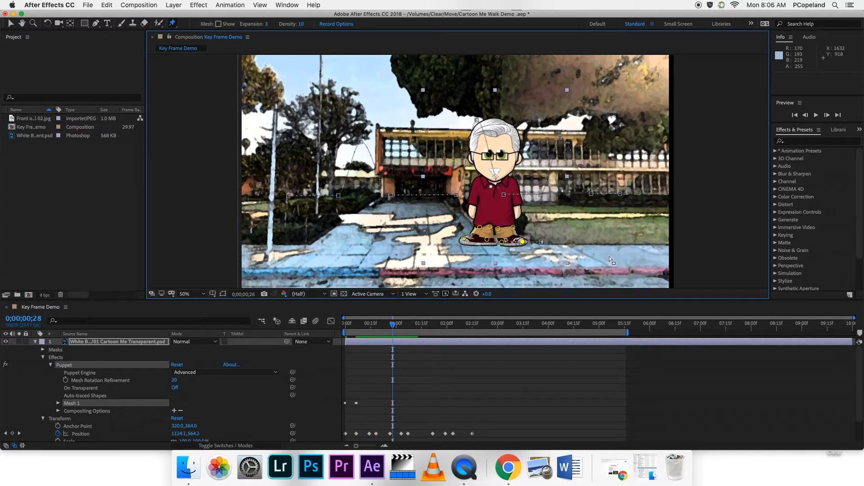
At 0;00;00;19, adjust the pins on both shoes to spread the character's feet wide apart.
{"action": "mouse_move", "coordinate": [394, 326]}
{"action": "left_mouse_down"}
{"action": "mouse_move", "coordinate": [372, 328]}
{"action": "mouse_move", "coordinate": [380, 330]}
{"action": "left_mouse_up"}
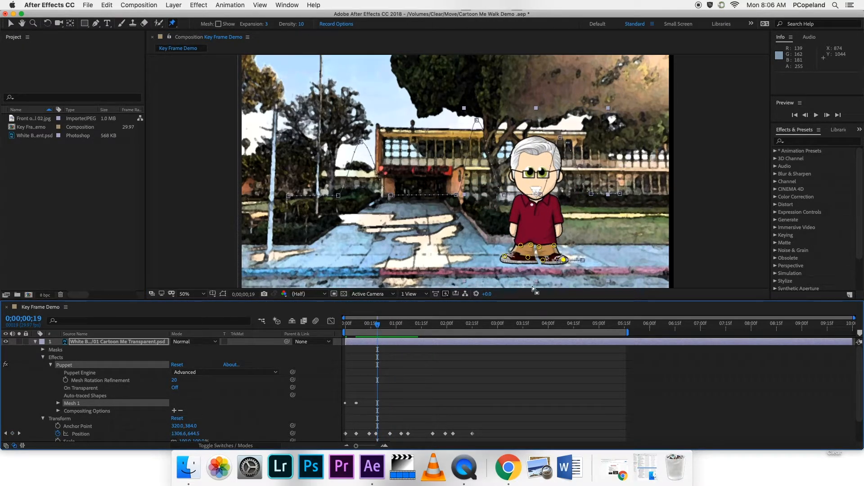
{"action": "mouse_move", "coordinate": [504, 257]}
{"action": "left_mouse_down"}
{"action": "mouse_move", "coordinate": [484, 256]}
{"action": "mouse_move", "coordinate": [521, 259]}
{"action": "mouse_move", "coordinate": [510, 260]}
{"action": "left_mouse_up"}
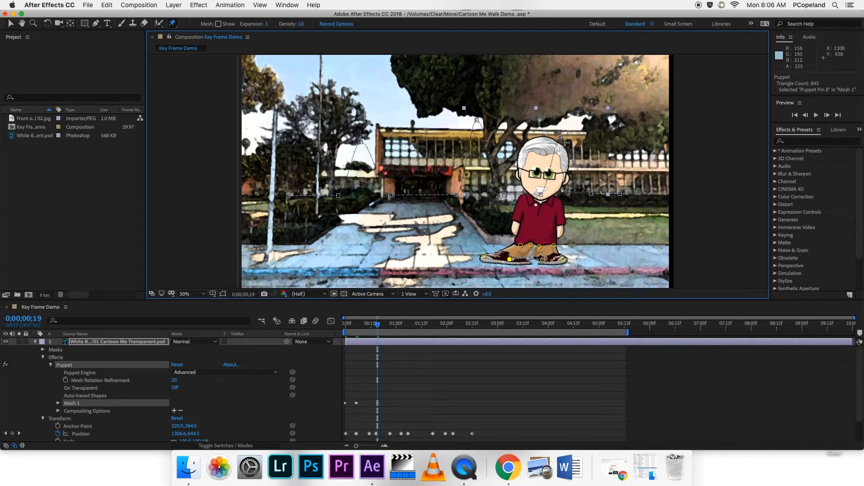
{"action": "mouse_move", "coordinate": [564, 260]}
{"action": "left_mouse_down"}
{"action": "mouse_move", "coordinate": [580, 260]}
{"action": "mouse_move", "coordinate": [548, 260]}
{"action": "mouse_move", "coordinate": [555, 263]}
{"action": "left_mouse_up"}
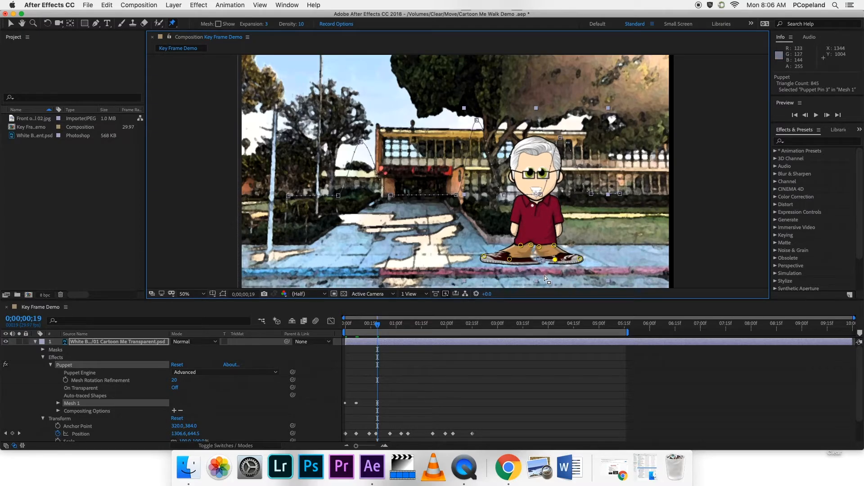
At 0;00;00;25, move the pins on both shoes inward to bring the character's feet together, and preview the motion.
{"action": "left_click_drag", "start_coordinate": [379, 325], "coordinate": [388, 326]}
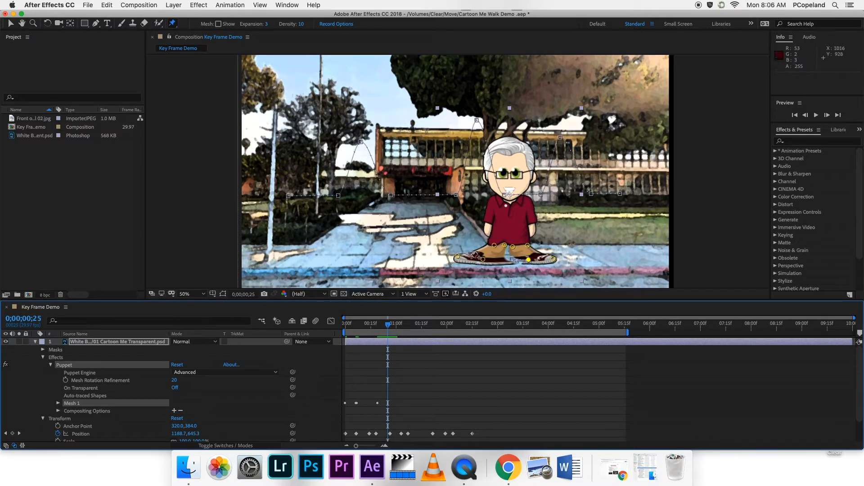
{"action": "left_click_drag", "start_coordinate": [483, 260], "coordinate": [521, 262]}
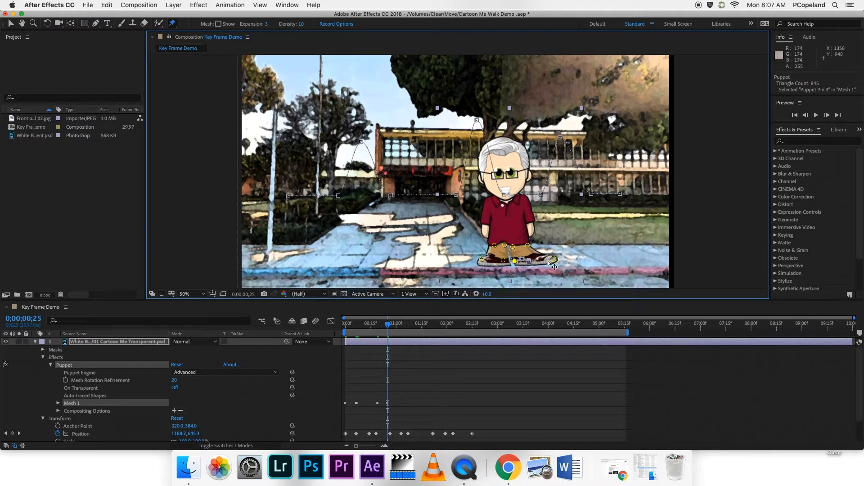
{"action": "left_click_drag", "start_coordinate": [553, 261], "coordinate": [533, 261]}
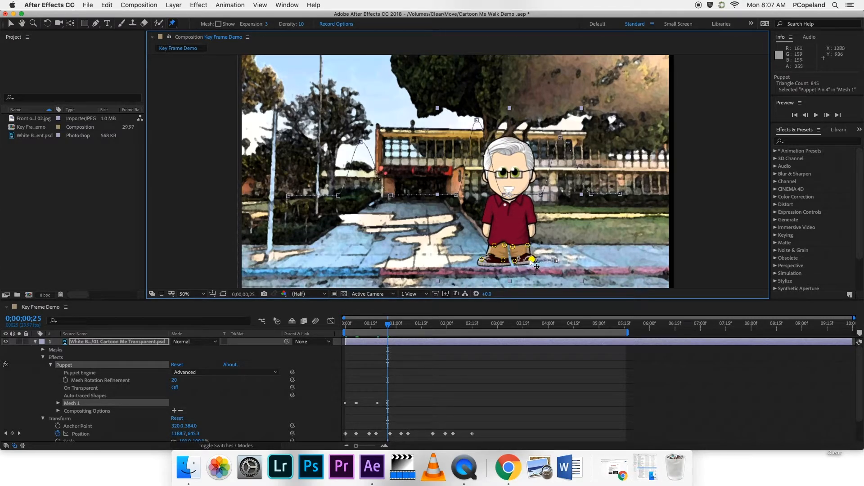
{"action": "key", "text": "space"}
{"action": "key", "text": "space"}
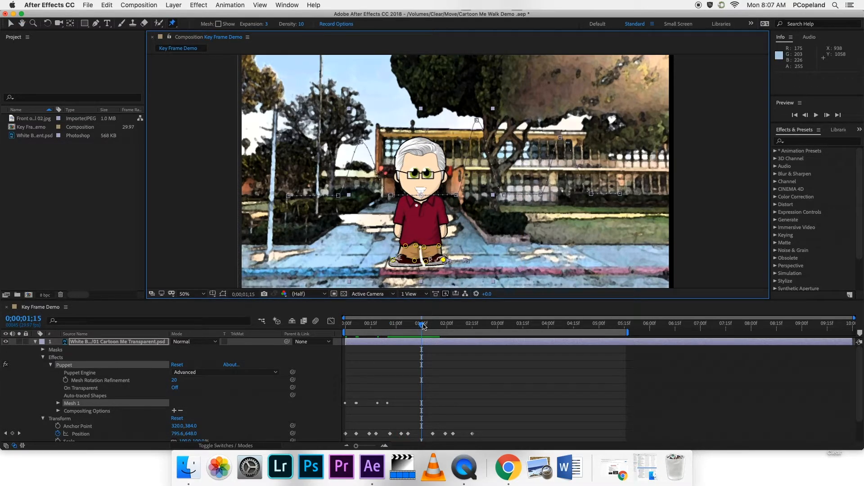
Shortly before 0;00;01;15, move the shoe puppet pins outward to spread the character's feet wide, and preview the movement.
{"action": "left_click_drag", "start_coordinate": [422, 324], "coordinate": [415, 324]}
{"action": "left_click_drag", "start_coordinate": [463, 264], "coordinate": [385, 262]}
{"action": "key", "text": "space"}
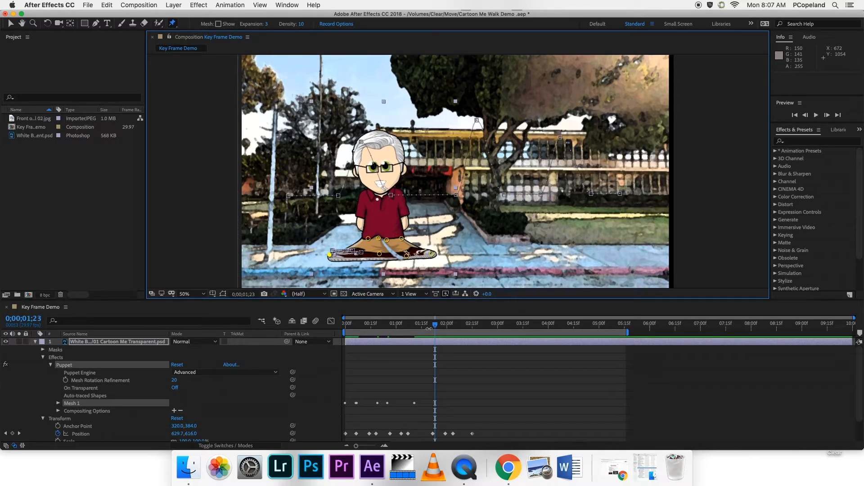
At 0;00;01;21, pull the puppet pins on both shoes back under the body to close the stance, and preview the result.
{"action": "left_click_drag", "start_coordinate": [435, 327], "coordinate": [432, 327]}
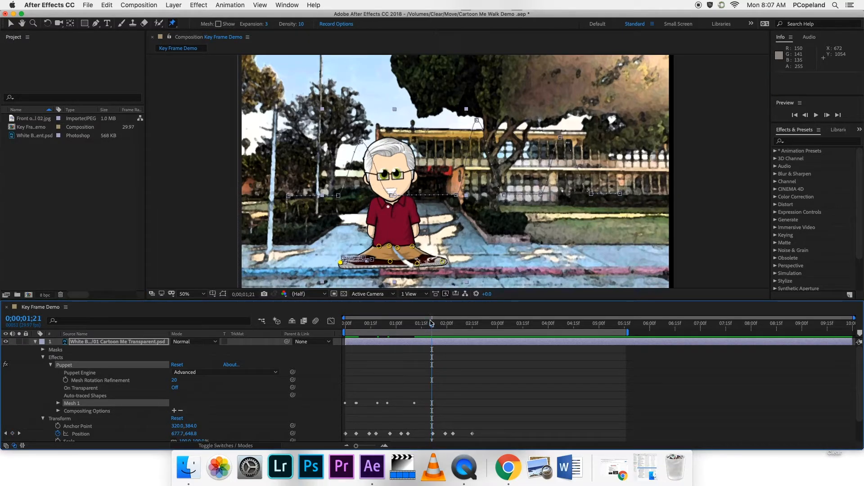
{"action": "mouse_move", "coordinate": [418, 265]}
{"action": "left_mouse_down"}
{"action": "mouse_move", "coordinate": [396, 264]}
{"action": "mouse_move", "coordinate": [430, 263]}
{"action": "mouse_move", "coordinate": [421, 262]}
{"action": "left_mouse_up"}
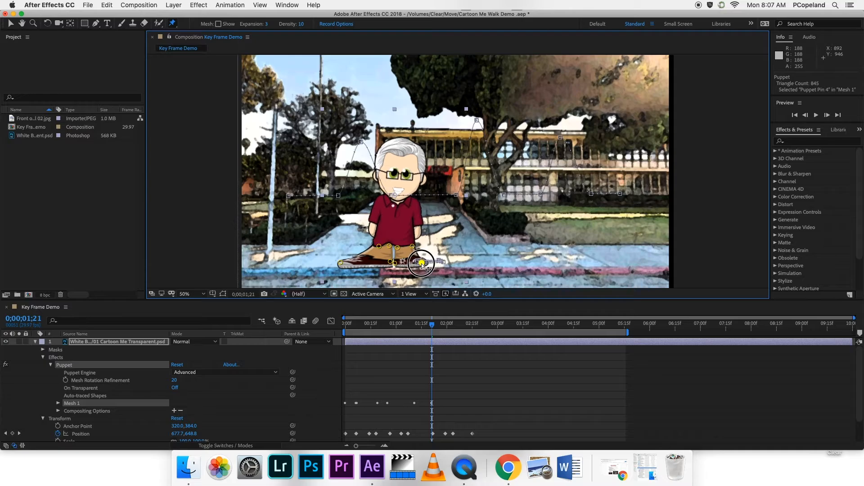
{"action": "left_click_drag", "start_coordinate": [342, 266], "coordinate": [370, 265]}
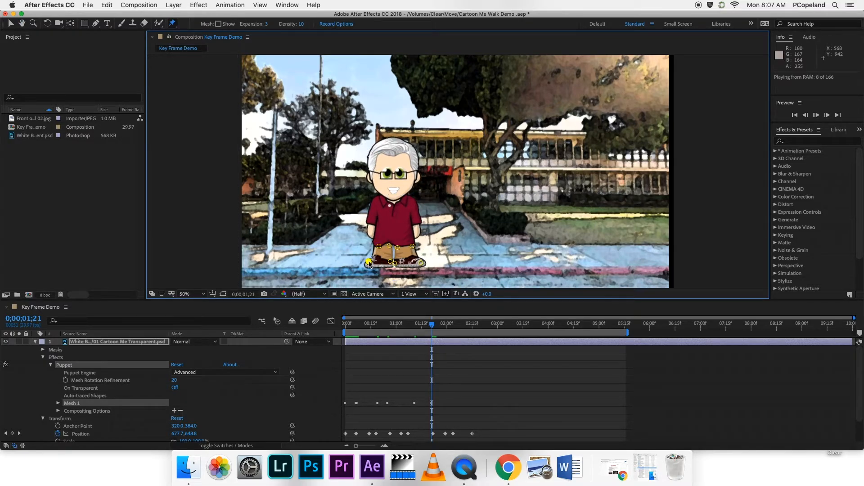
{"action": "key", "text": "space"}
Spread the character's feet apart with the shoe puppet pins at 0;00;02;07, and bring them back together at 0;00;02;14.
{"action": "left_click_drag", "start_coordinate": [352, 265], "coordinate": [380, 263]}
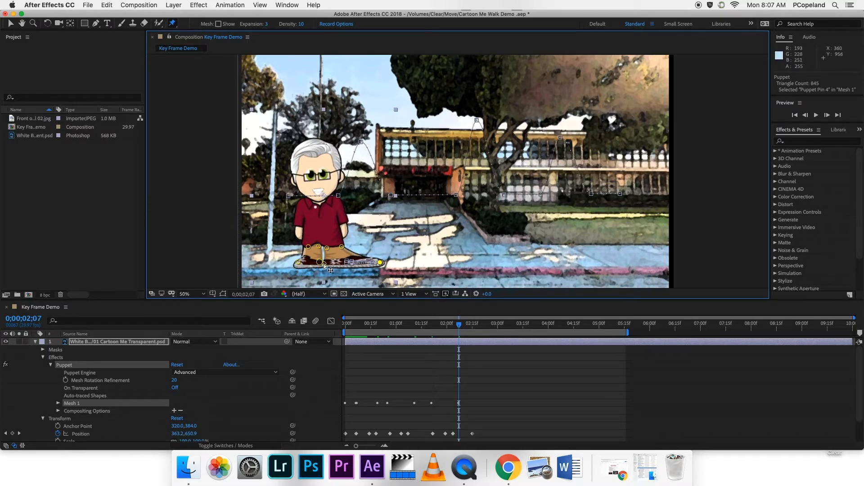
{"action": "mouse_move", "coordinate": [322, 264]}
{"action": "left_mouse_down"}
{"action": "mouse_move", "coordinate": [356, 265]}
{"action": "mouse_move", "coordinate": [275, 261]}
{"action": "mouse_move", "coordinate": [315, 267]}
{"action": "mouse_move", "coordinate": [304, 266]}
{"action": "left_mouse_up"}
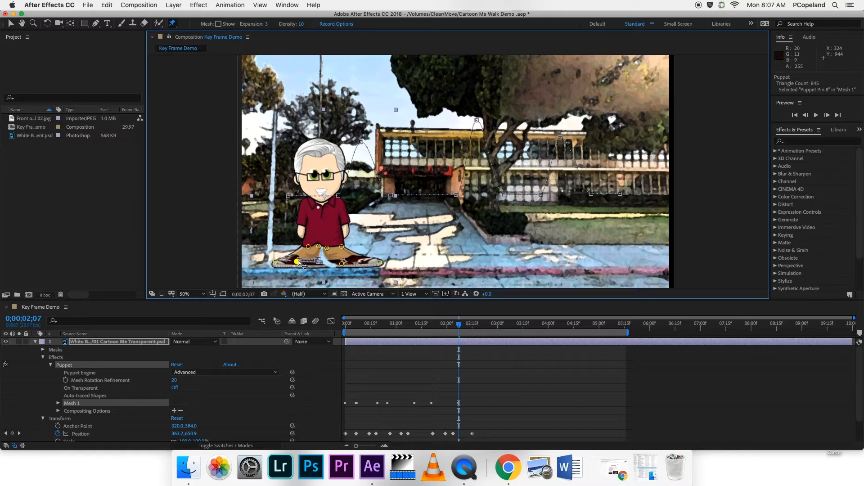
{"action": "left_click_drag", "start_coordinate": [459, 325], "coordinate": [470, 327]}
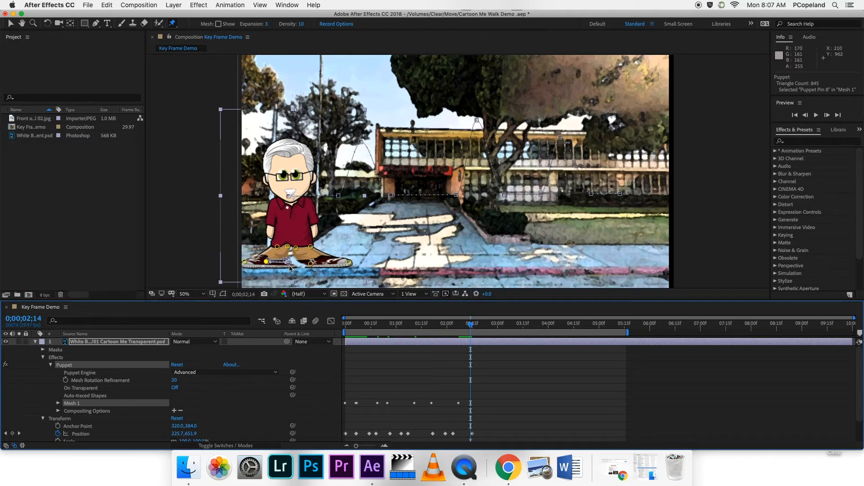
{"action": "left_click_drag", "start_coordinate": [269, 264], "coordinate": [317, 265]}
Shorten the work area to end just after 0;00;02;21 and preview the whole animation from 0;00;00;00.
{"action": "mouse_move", "coordinate": [469, 327]}
{"action": "left_mouse_down"}
{"action": "mouse_move", "coordinate": [507, 329]}
{"action": "mouse_move", "coordinate": [453, 328]}
{"action": "mouse_move", "coordinate": [530, 327]}
{"action": "mouse_move", "coordinate": [482, 328]}
{"action": "left_mouse_up"}
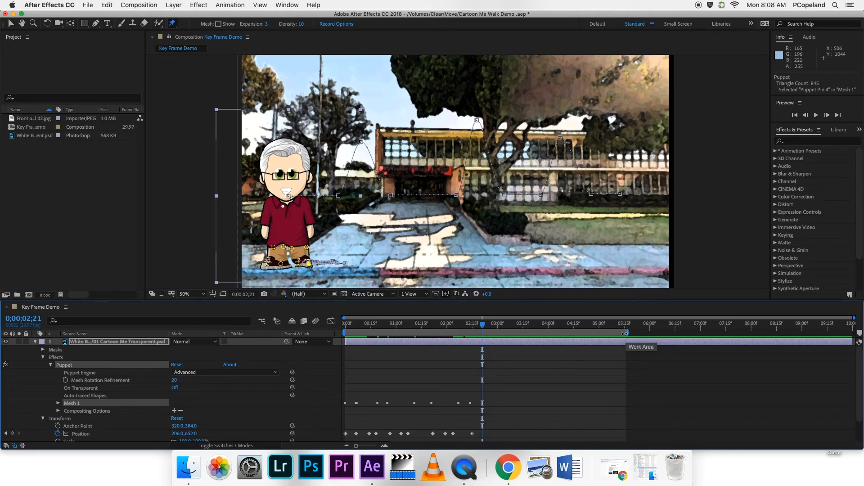
{"action": "left_click_drag", "start_coordinate": [629, 333], "coordinate": [346, 330]}
{"action": "key", "text": "space"}
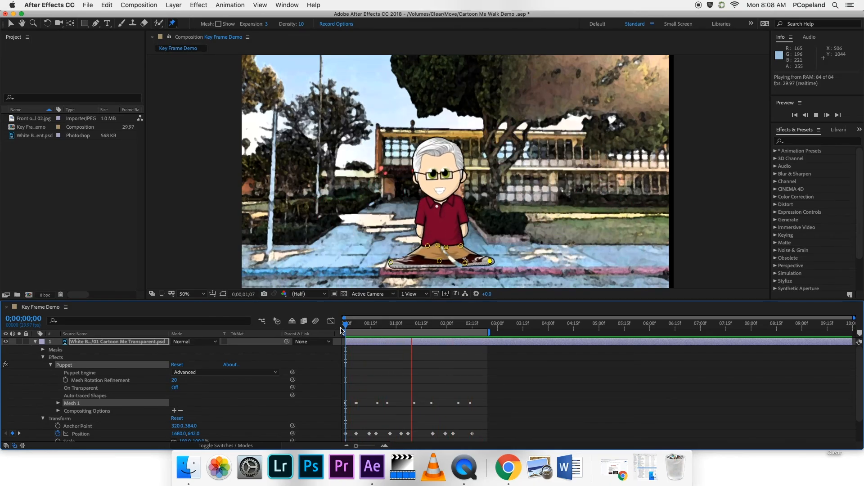
{"action": "key", "text": "space"}
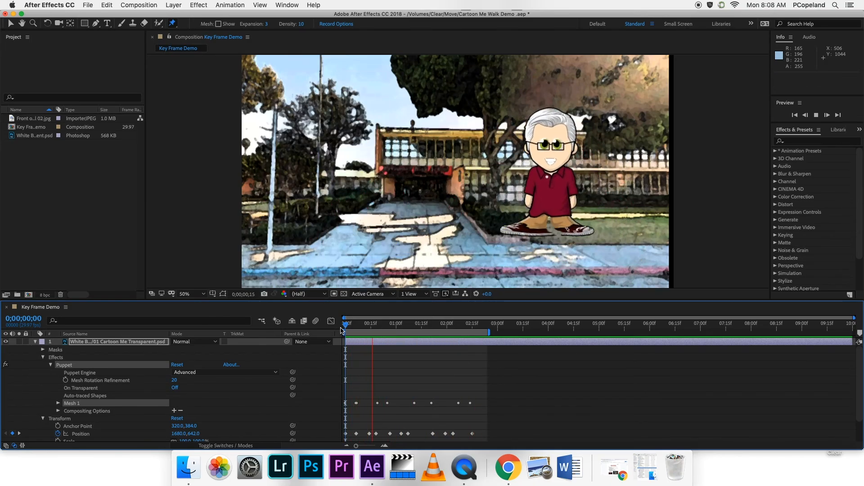